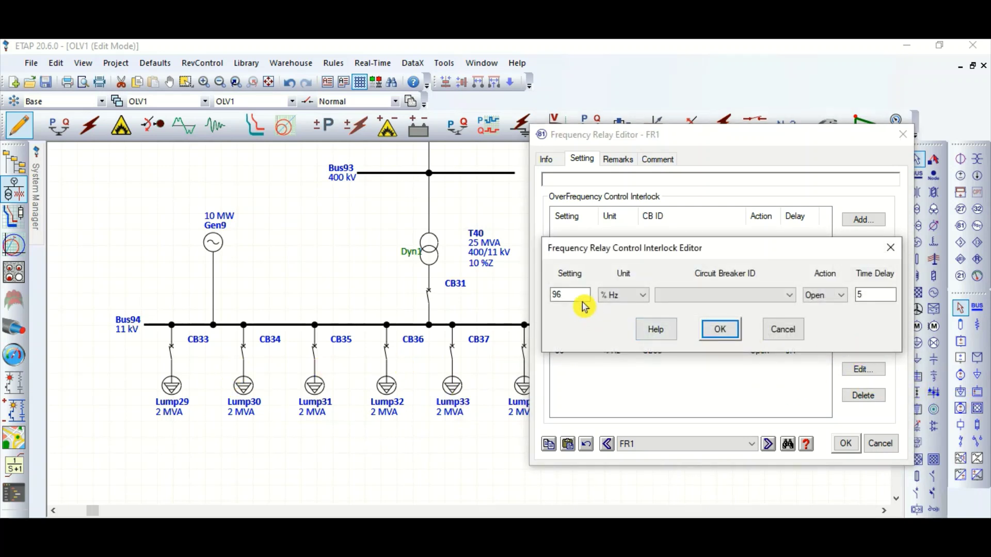
# Add an interlock on relay FR1 that opens circuit breaker CB34.
pyautogui.click(699, 297)
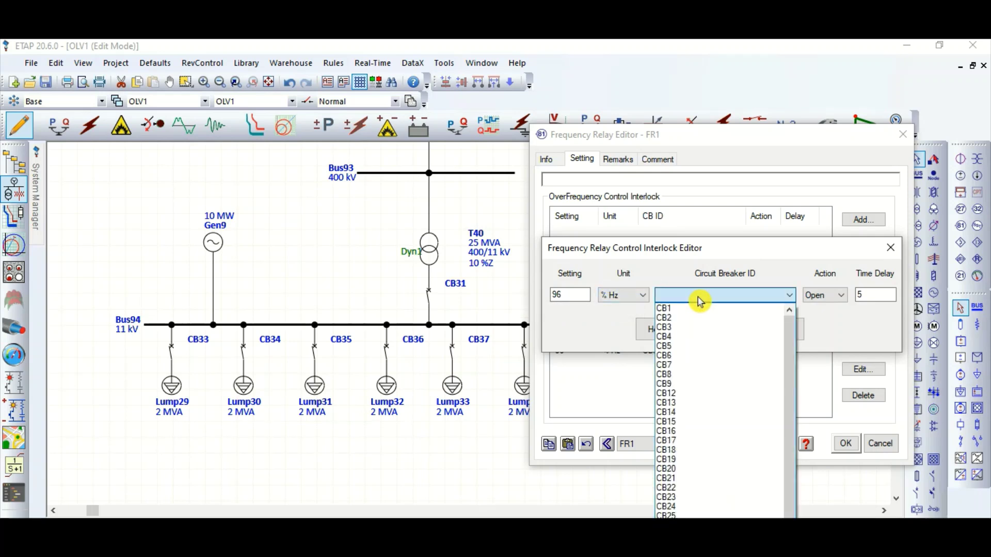
pyautogui.scroll(-3, 724, 434)
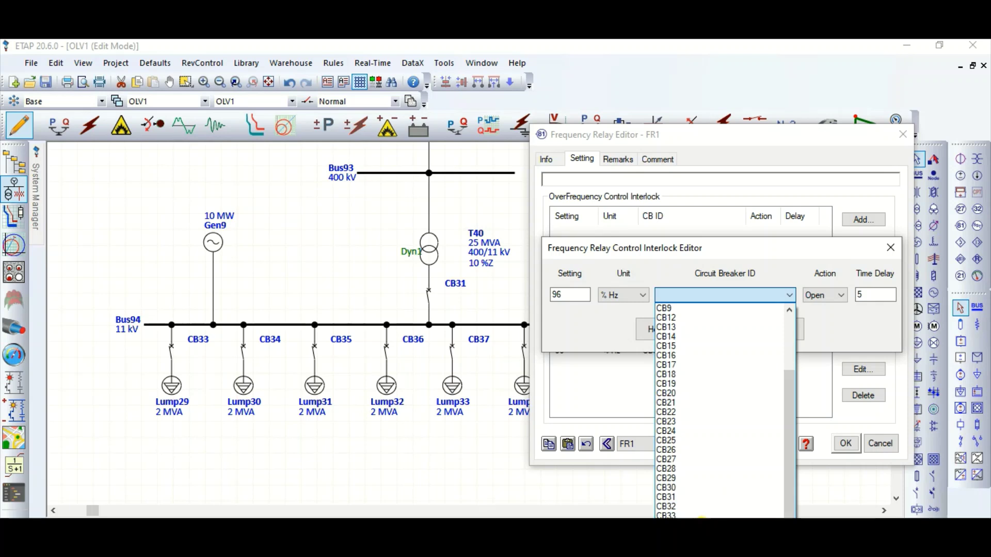
pyautogui.click(711, 515)
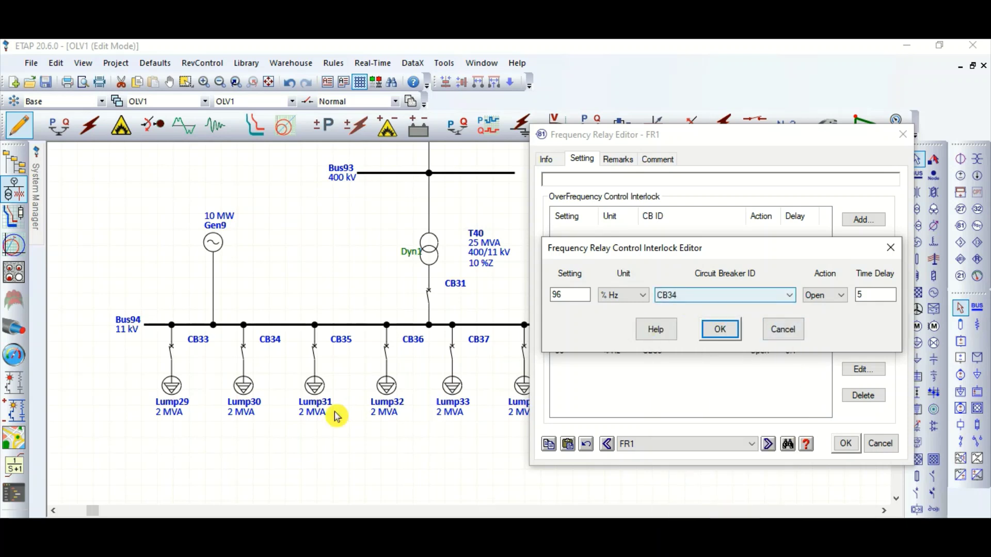
pyautogui.click(721, 337)
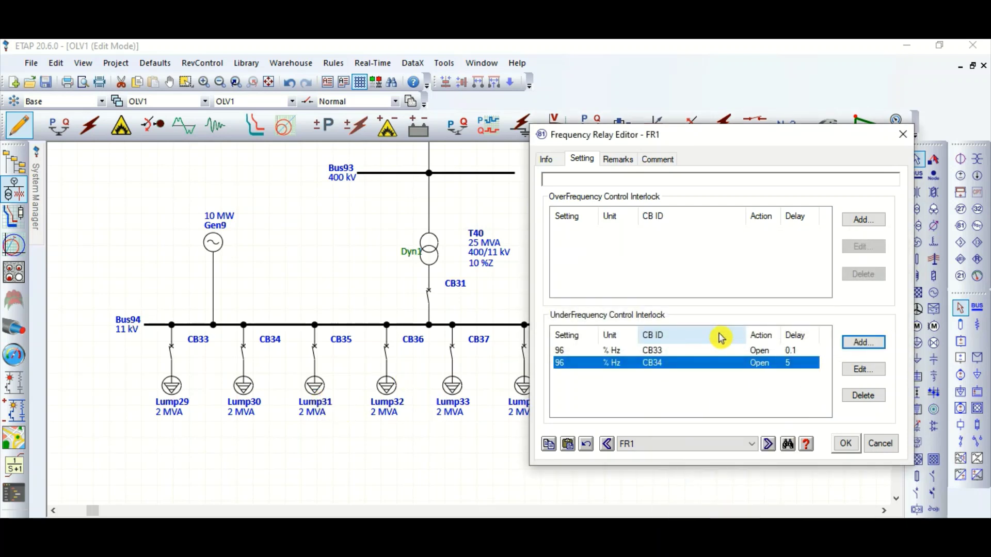
# Give the CB34 interlock a 0.1 s time delay and close the Frequency Relay Editor.
pyautogui.doubleClick(676, 365)
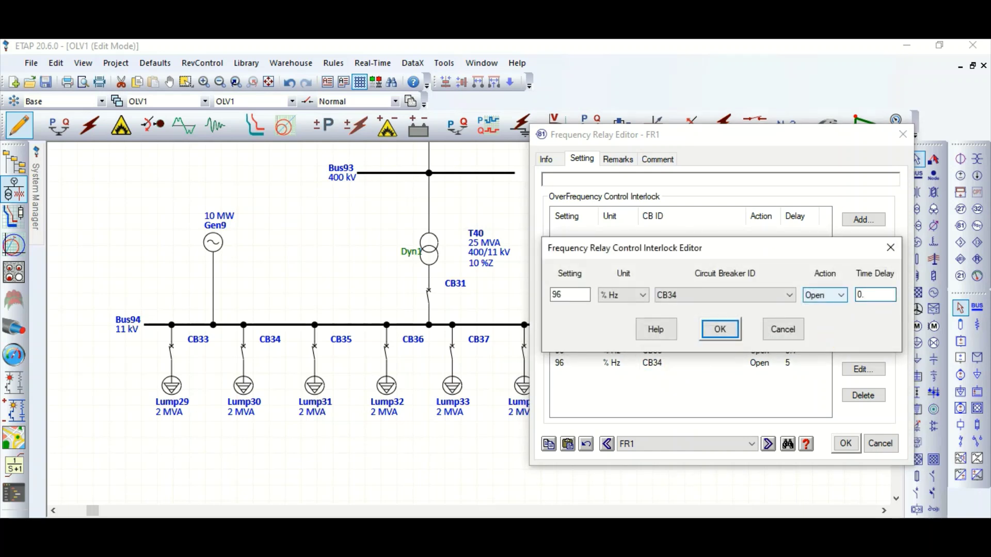
pyautogui.click(720, 329)
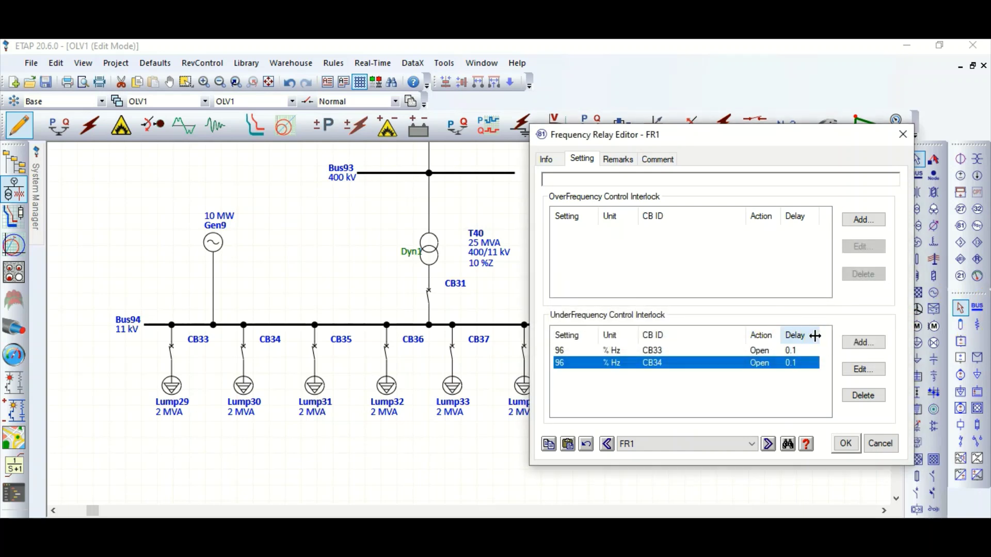
pyautogui.click(621, 351)
pyautogui.click(626, 364)
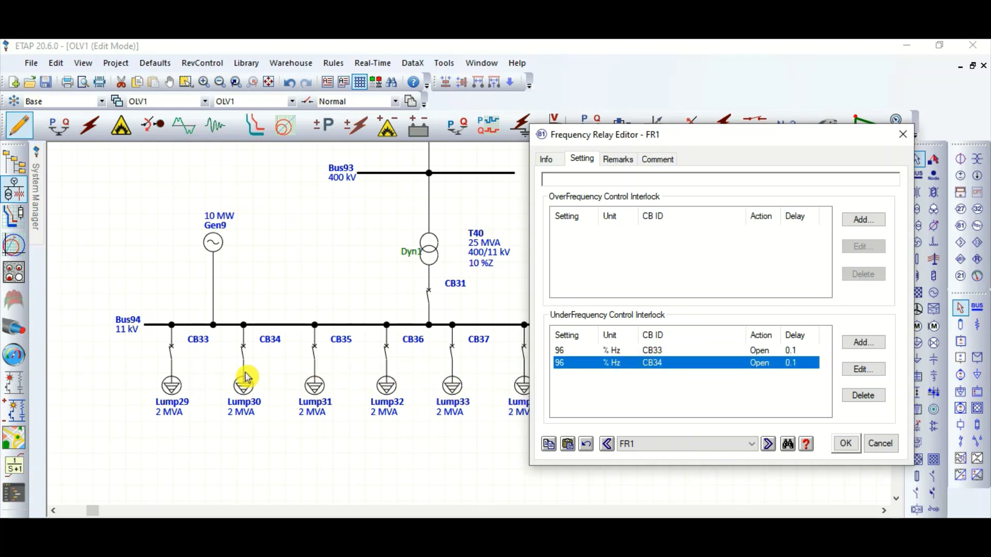
pyautogui.click(847, 445)
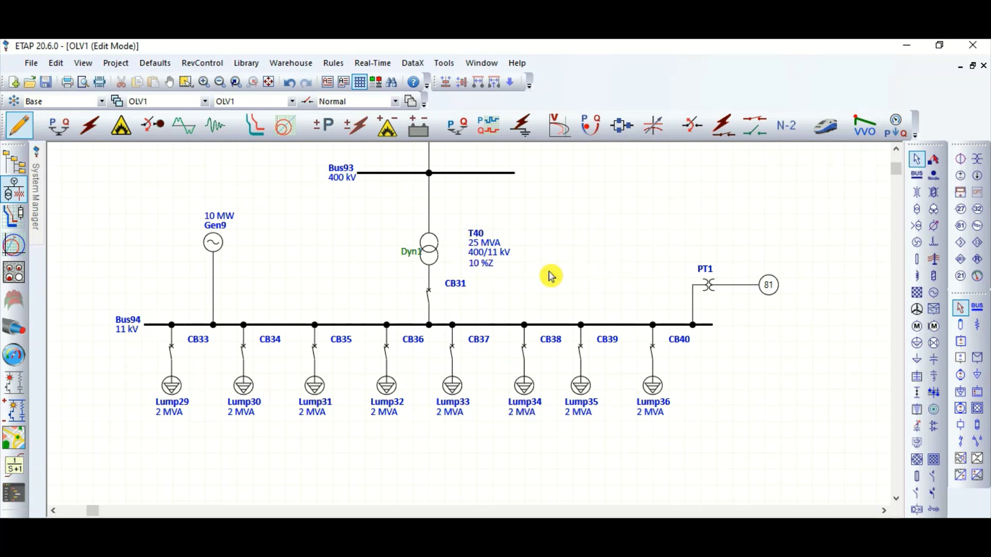
# Switch to transient stability mode and delete the existing FLT event from study case TS.
pyautogui.scroll(2, 550, 275)
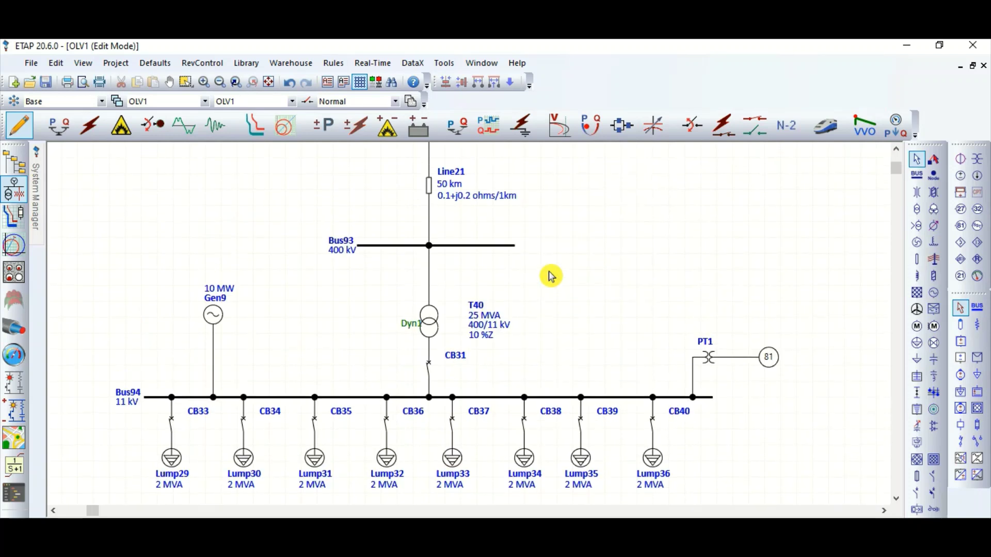
pyautogui.click(215, 126)
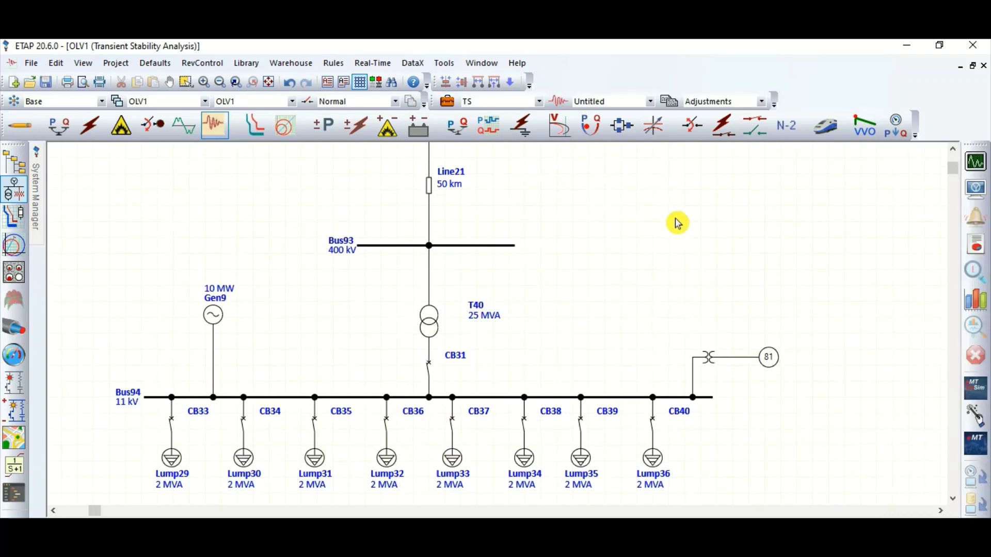
pyautogui.click(454, 104)
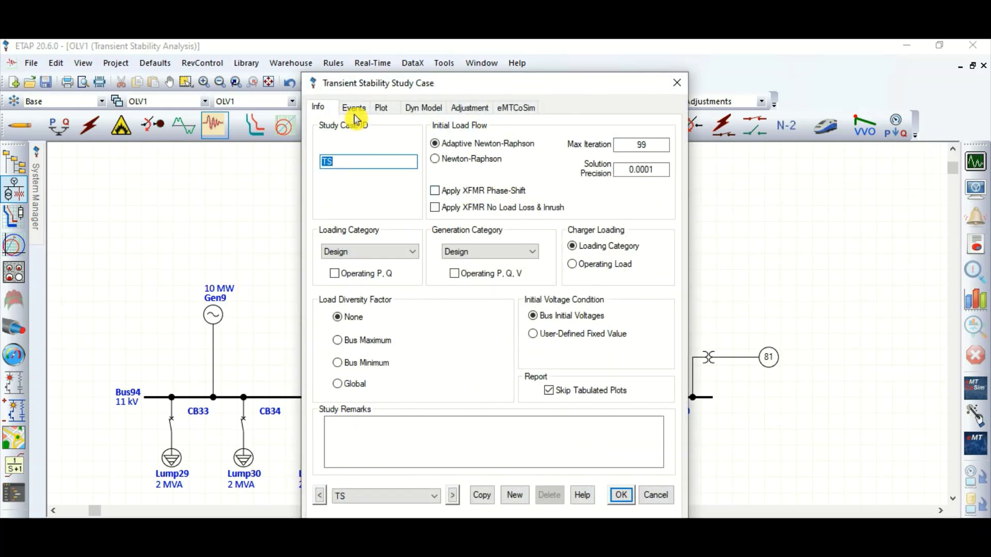
pyautogui.click(354, 107)
pyautogui.click(417, 380)
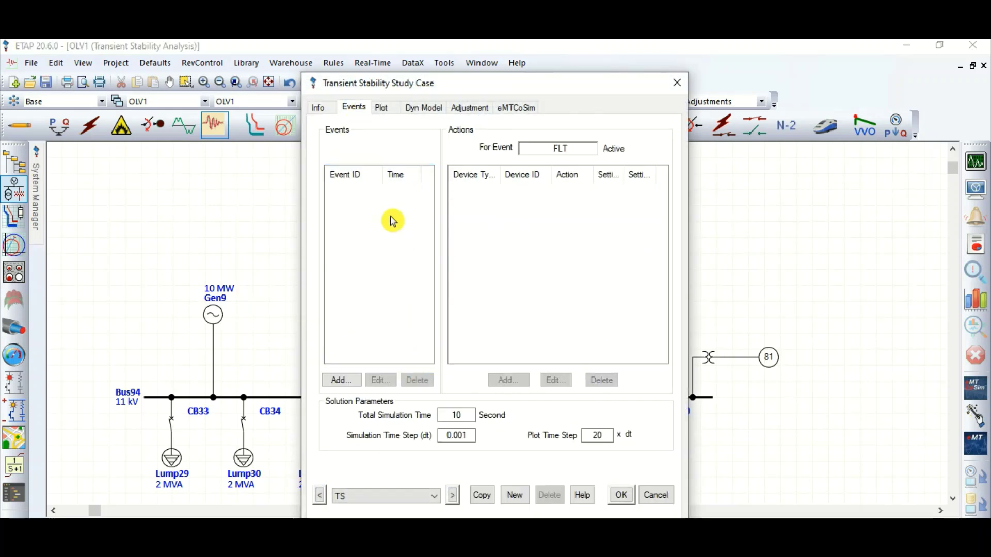
# Add a new event FLT at 1.000 s.
pyautogui.click(340, 380)
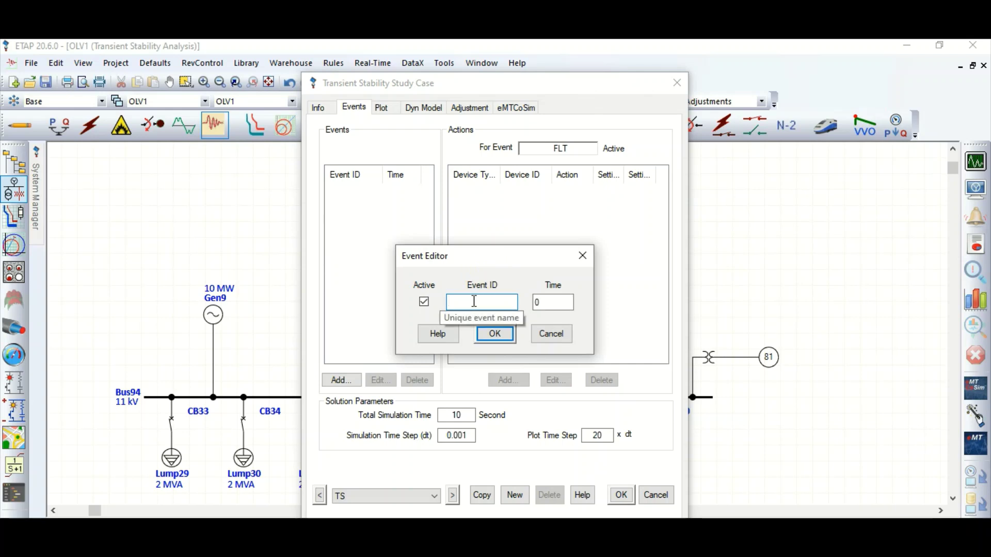
pyautogui.write('FLT')
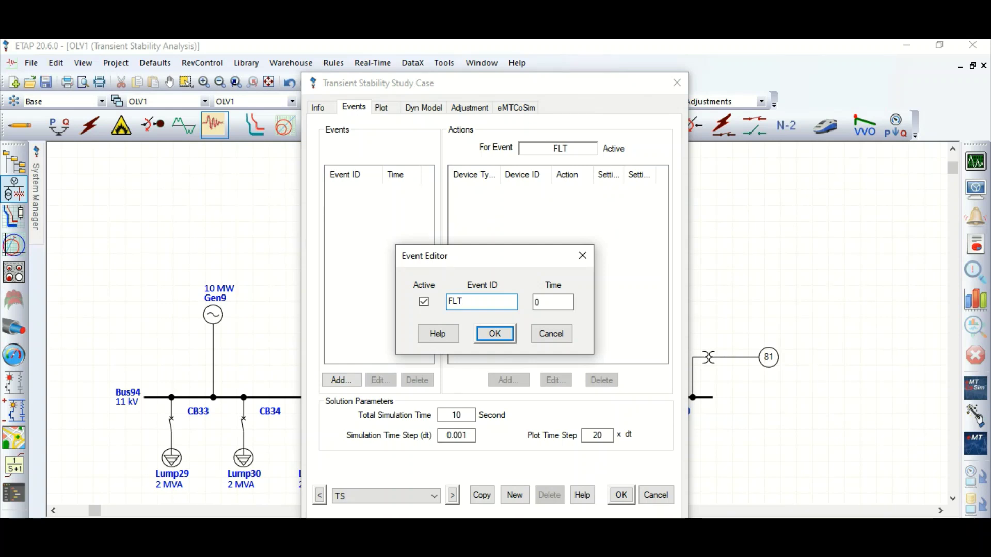
pyautogui.press('Tab')
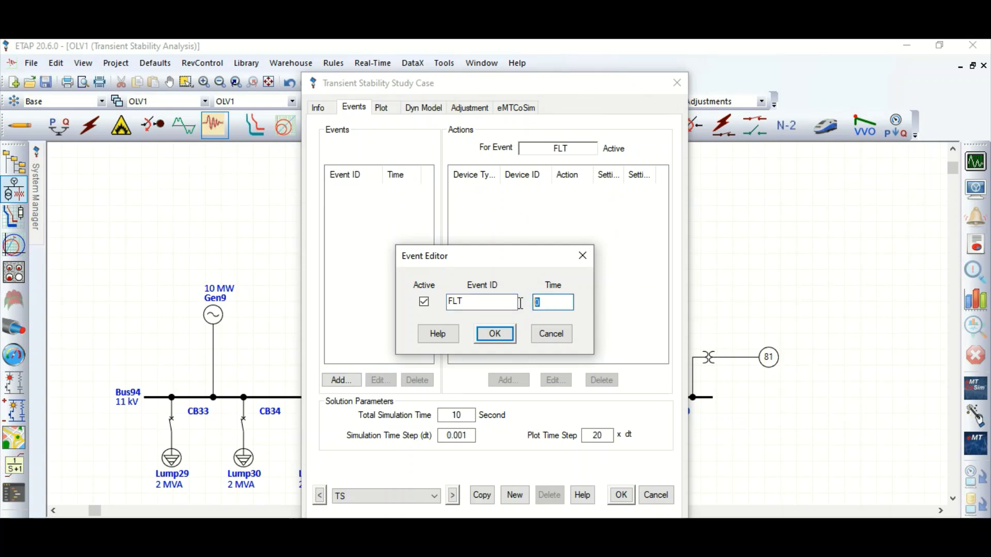
pyautogui.write('1')
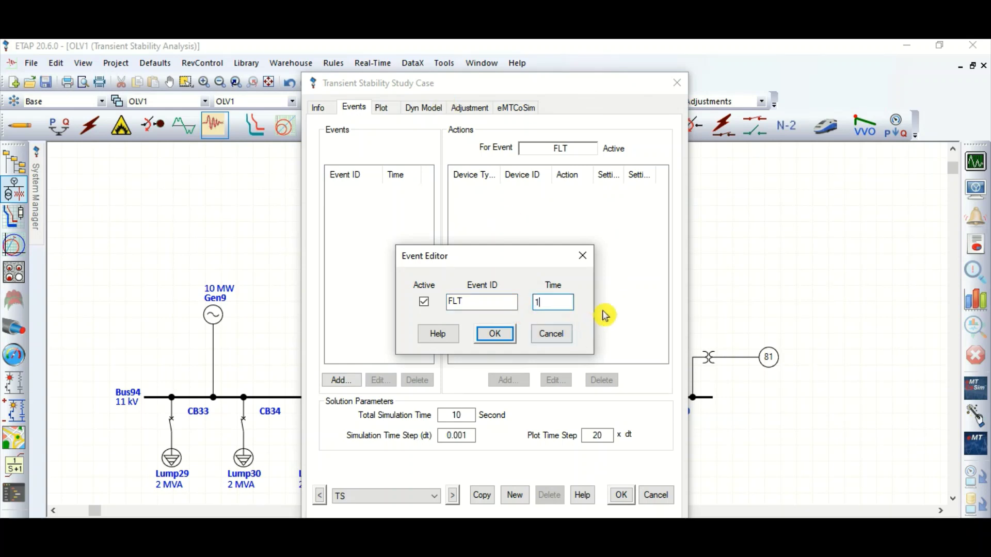
pyautogui.click(511, 334)
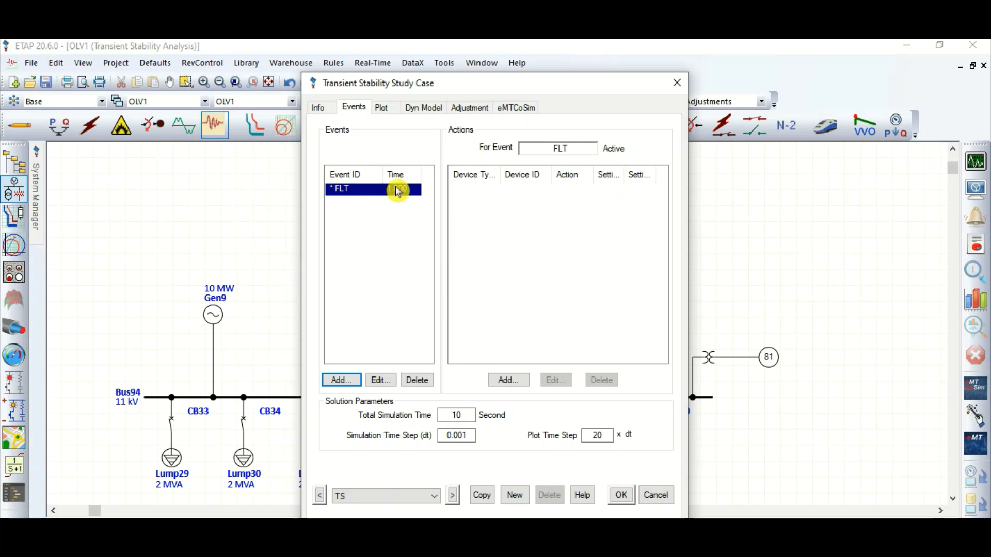
# Give event FLT an action opening circuit breaker CB31, then save the study case.
pyautogui.click(509, 379)
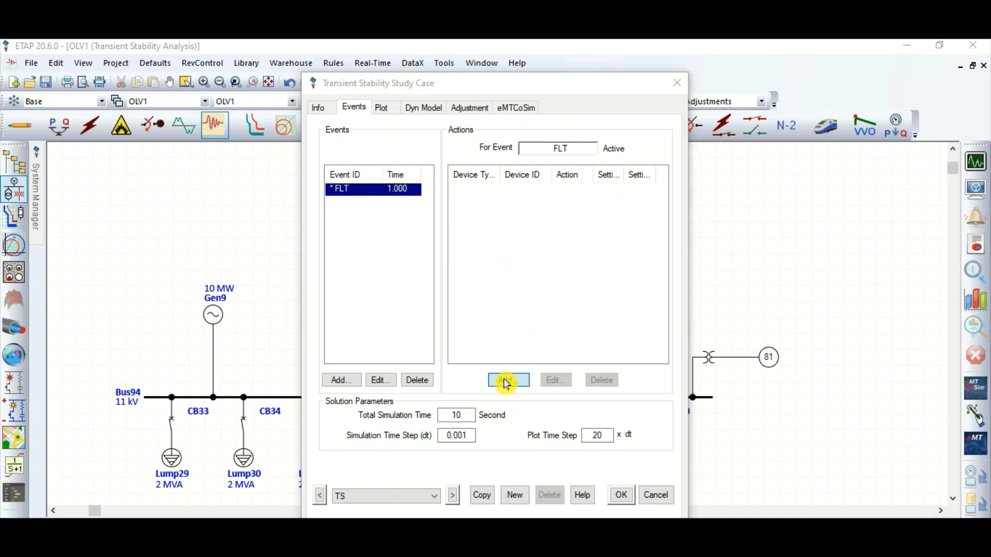
pyautogui.click(338, 331)
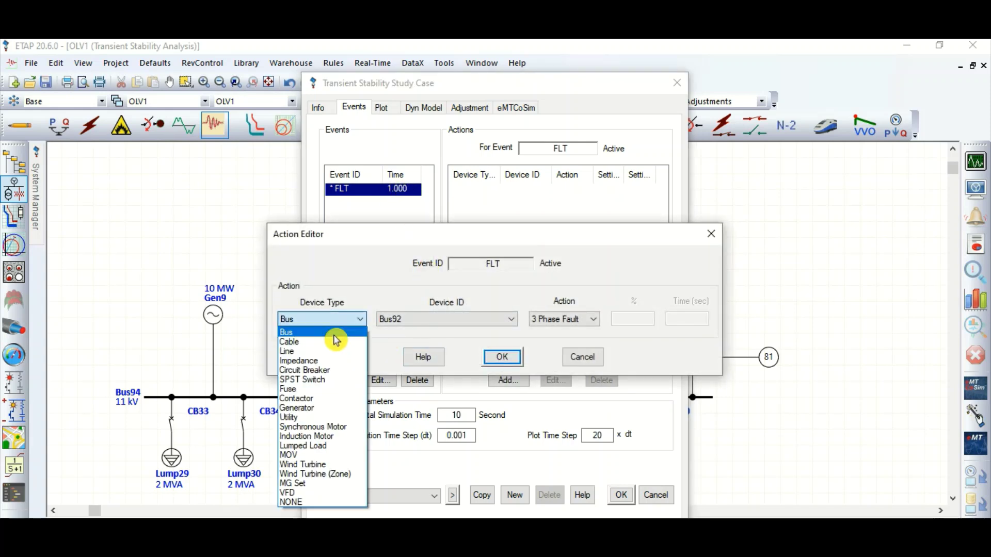
pyautogui.click(322, 372)
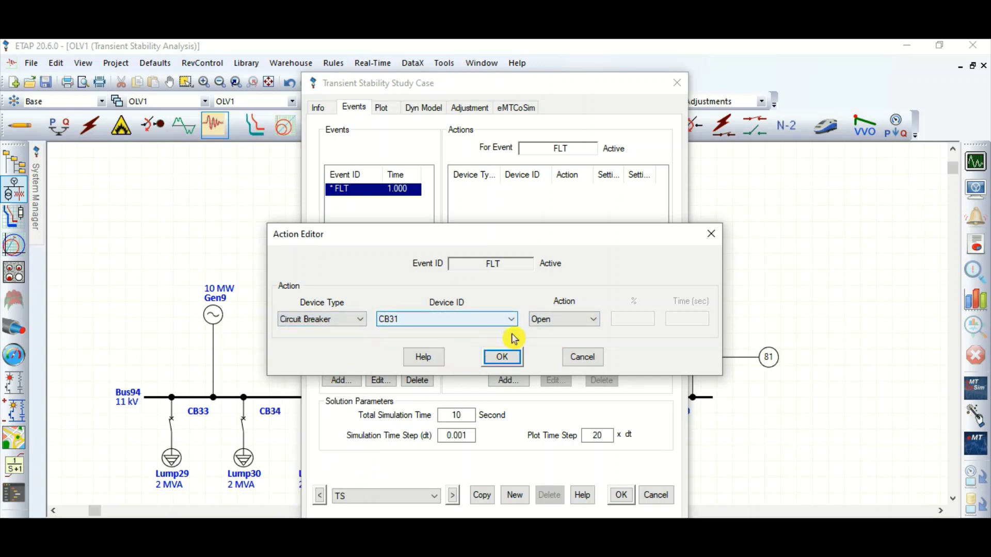
pyautogui.click(501, 357)
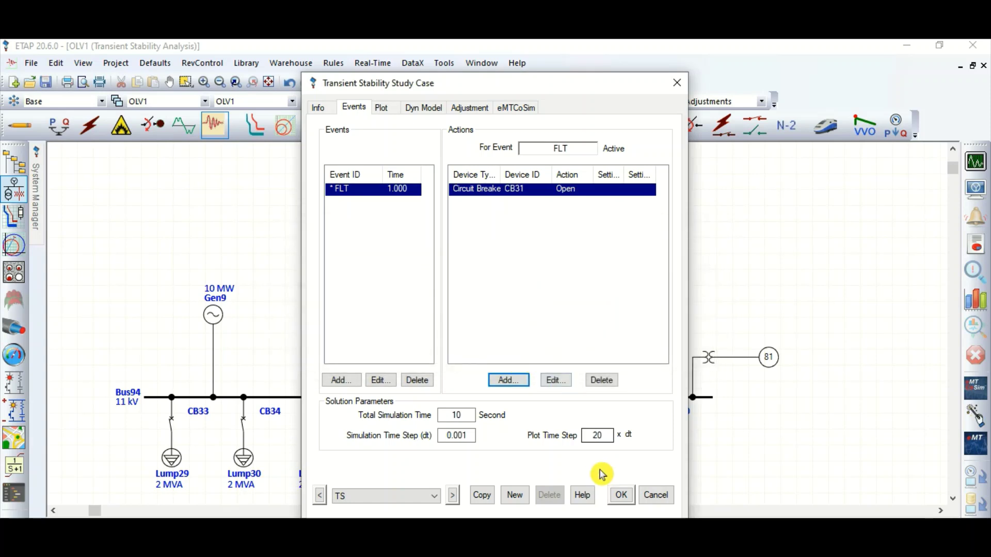
pyautogui.click(621, 496)
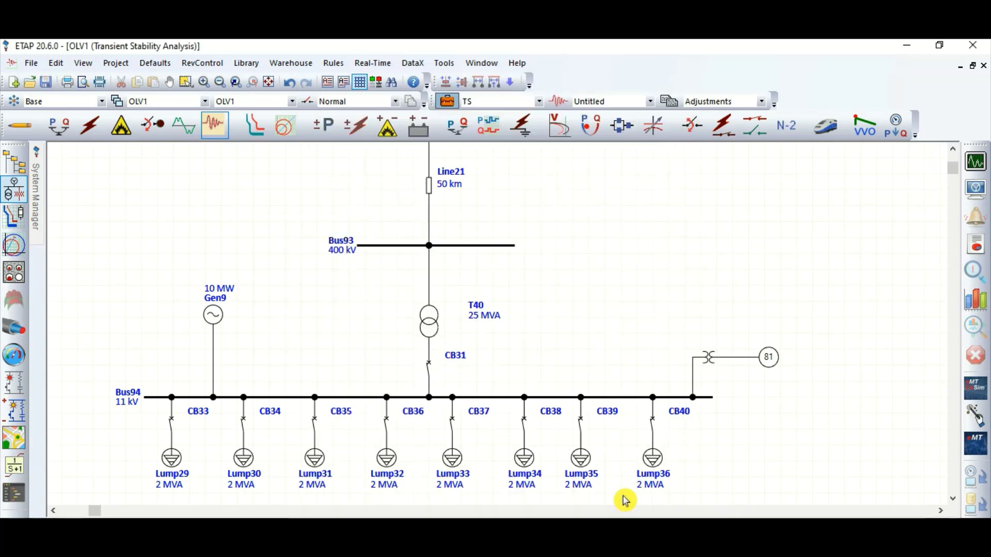
pyautogui.click(428, 368)
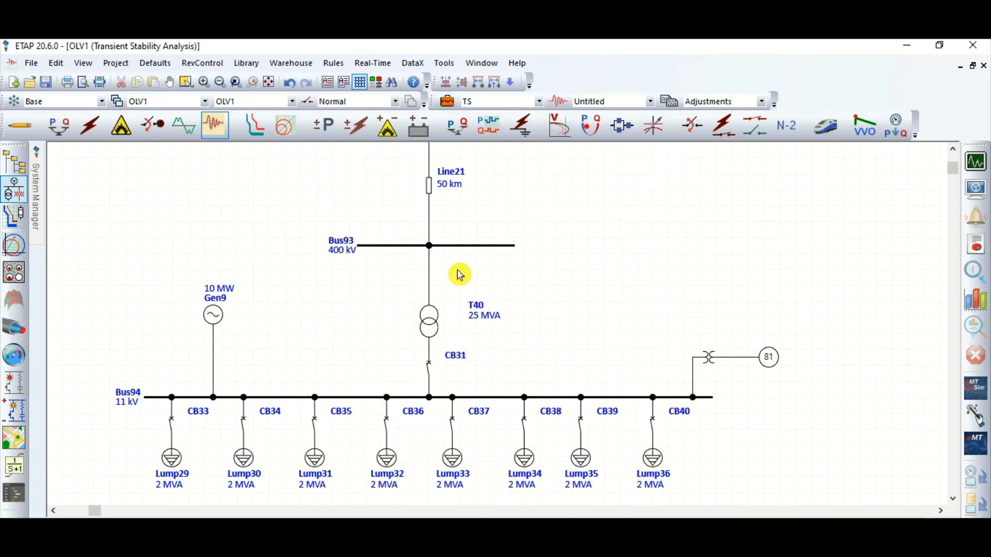
pyautogui.click(429, 368)
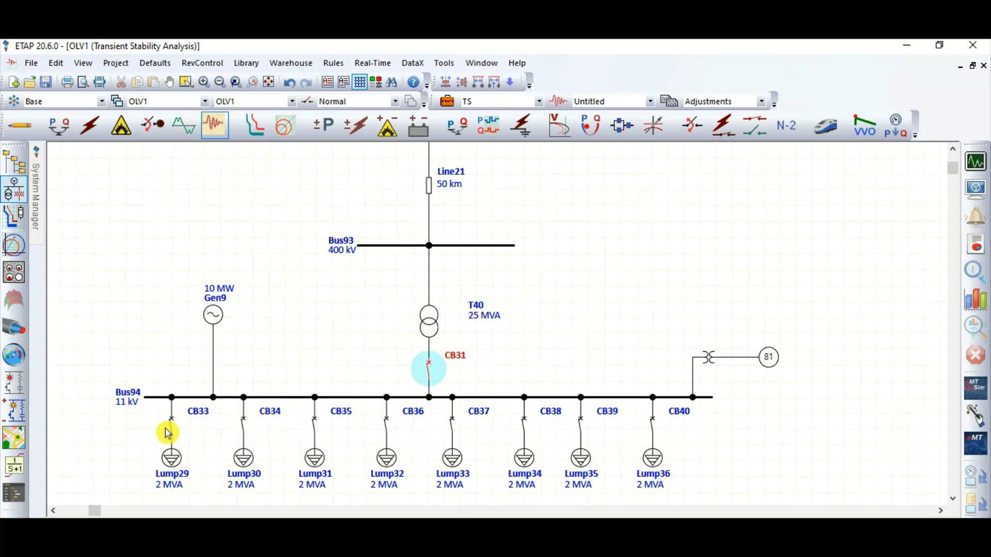
pyautogui.click(171, 426)
pyautogui.click(244, 427)
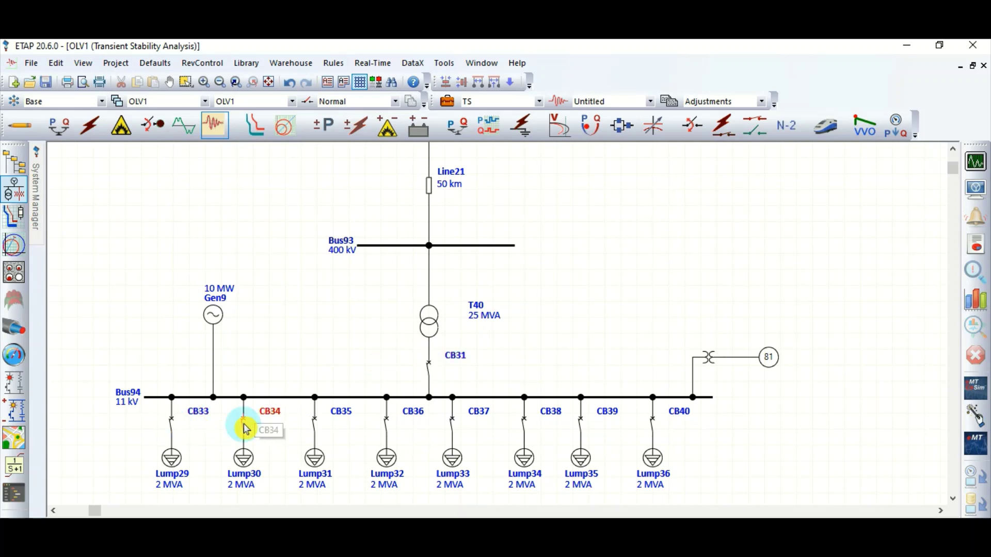
pyautogui.moveTo(147, 442); pyautogui.dragTo(279, 506)
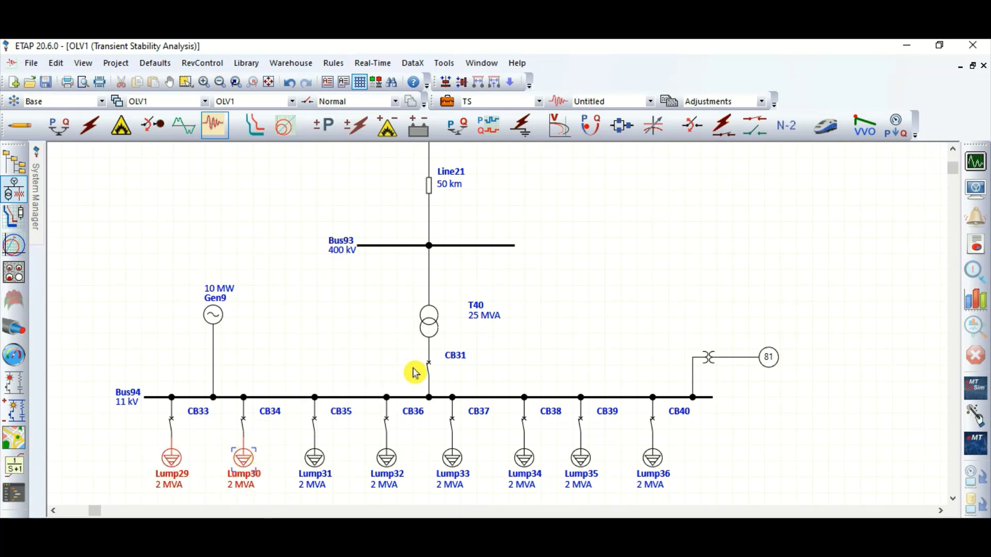
pyautogui.click(430, 370)
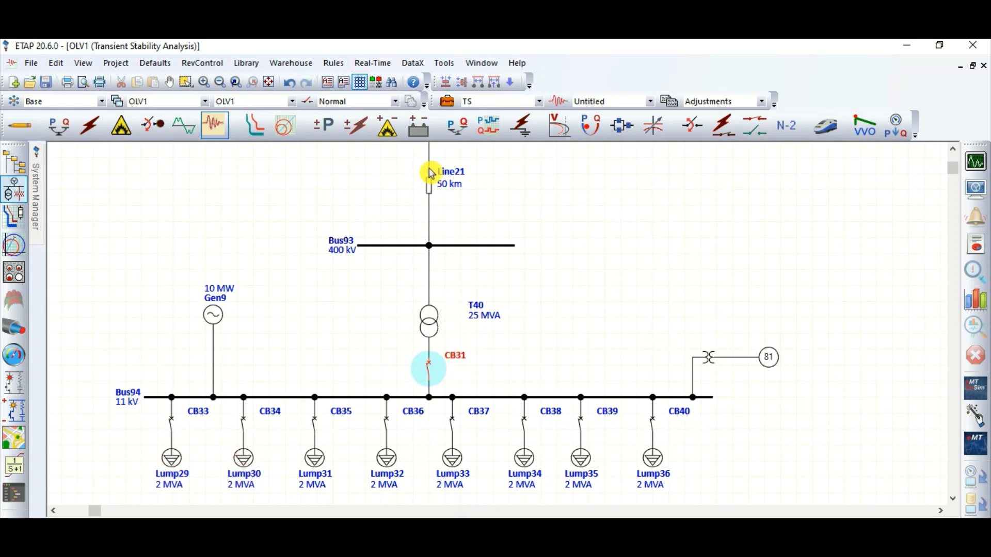
pyautogui.scroll(-2, 555, 314)
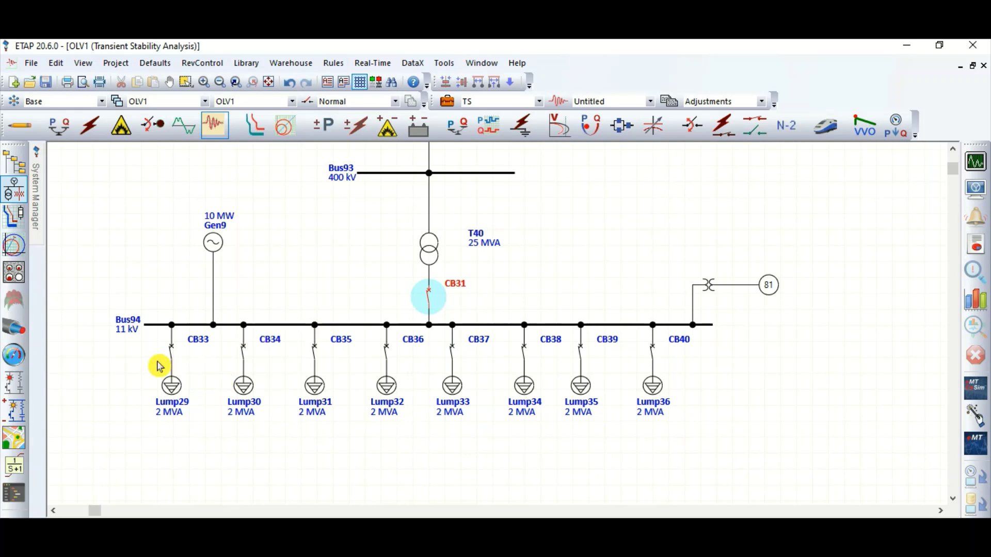
pyautogui.click(150, 346)
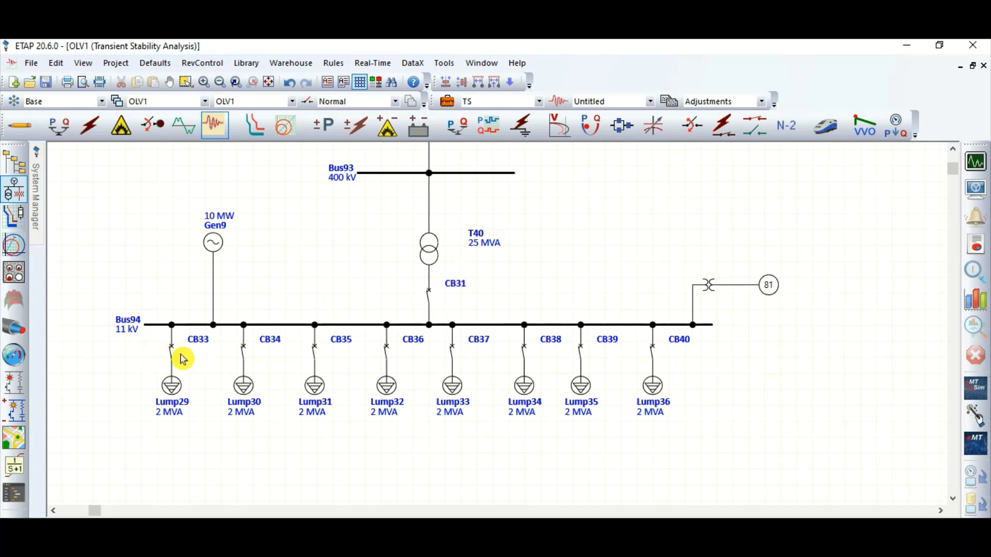
pyautogui.moveTo(266, 369); pyautogui.dragTo(274, 357)
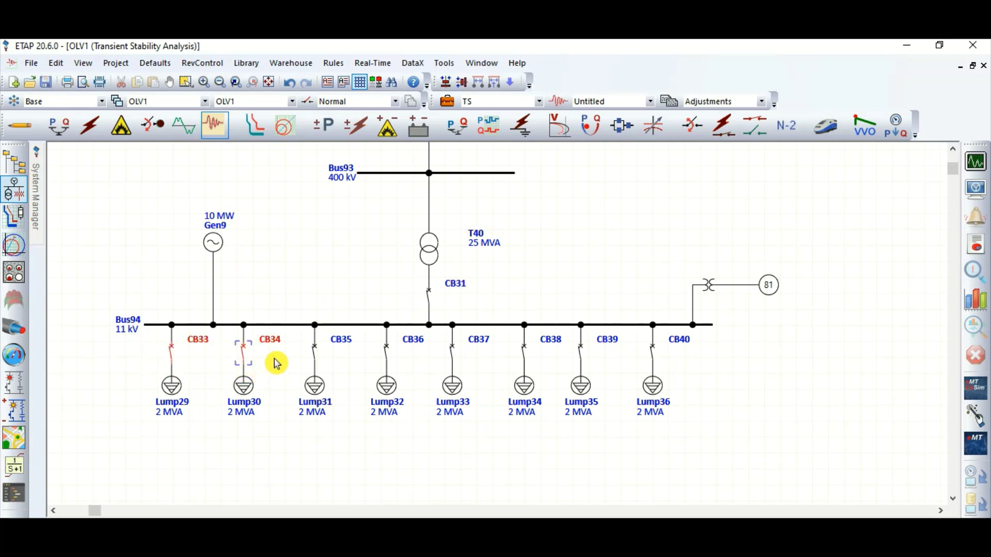
pyautogui.moveTo(128, 378); pyautogui.dragTo(321, 456)
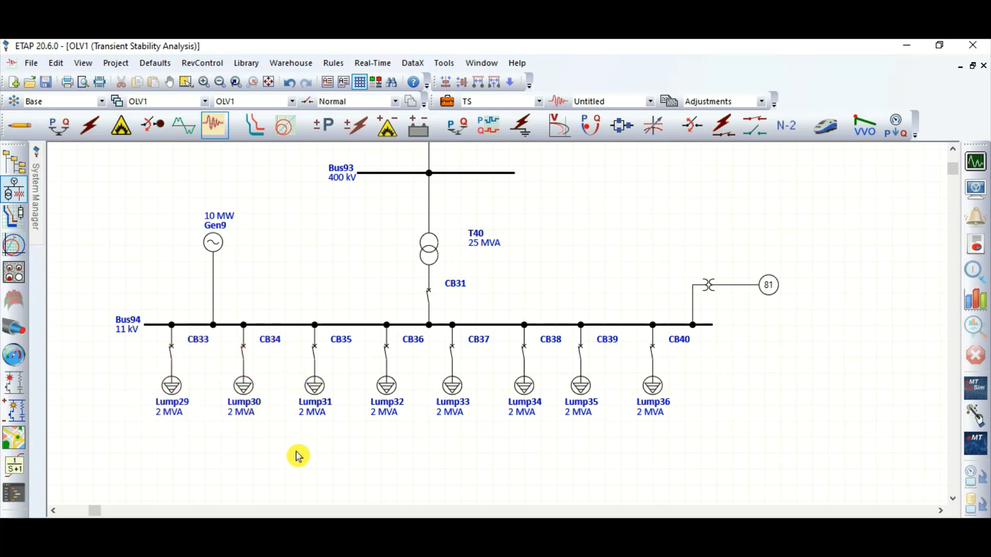
pyautogui.moveTo(295, 376); pyautogui.dragTo(715, 438)
pyautogui.click(792, 418)
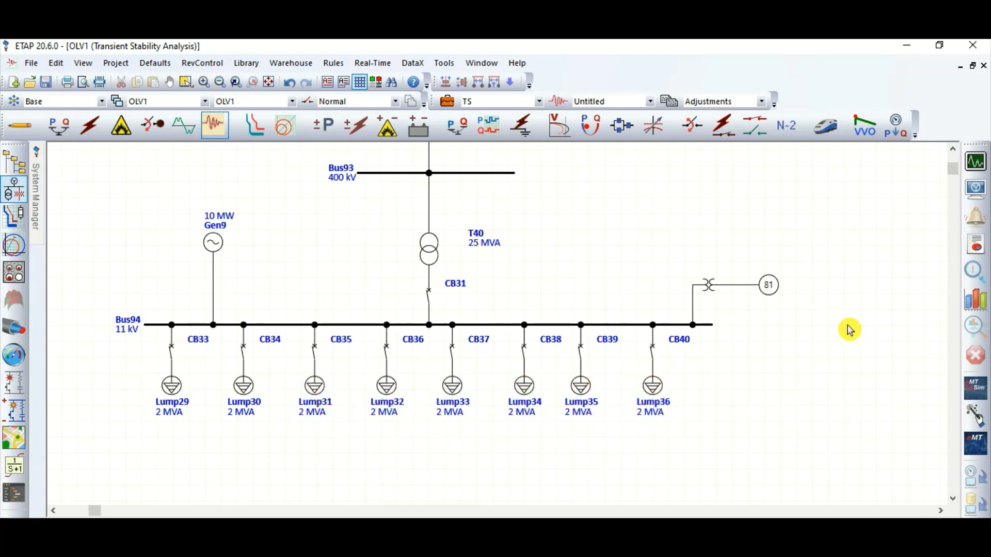
pyautogui.scroll(2, 852, 325)
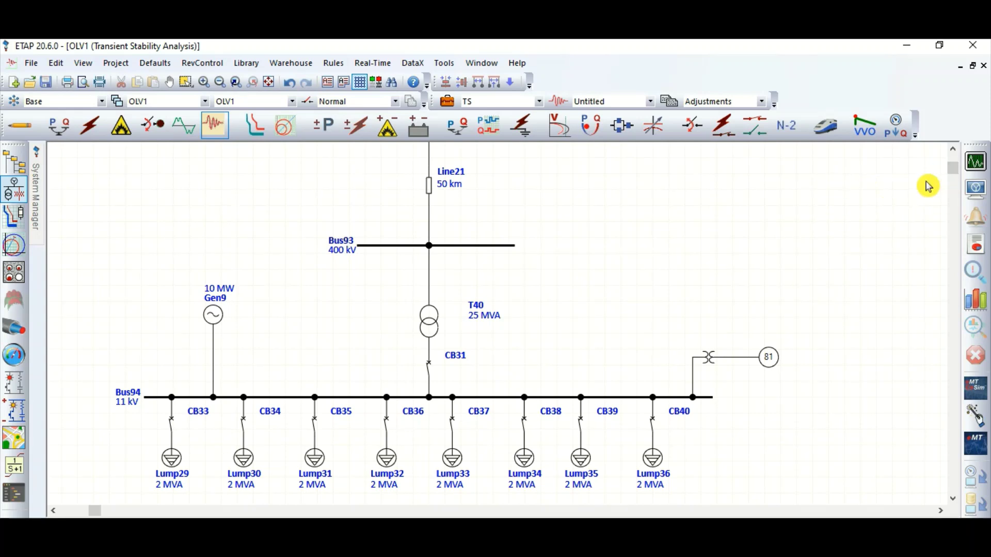
# Run the transient stability simulation and move the Time-Slider window off the diagram.
pyautogui.click(977, 174)
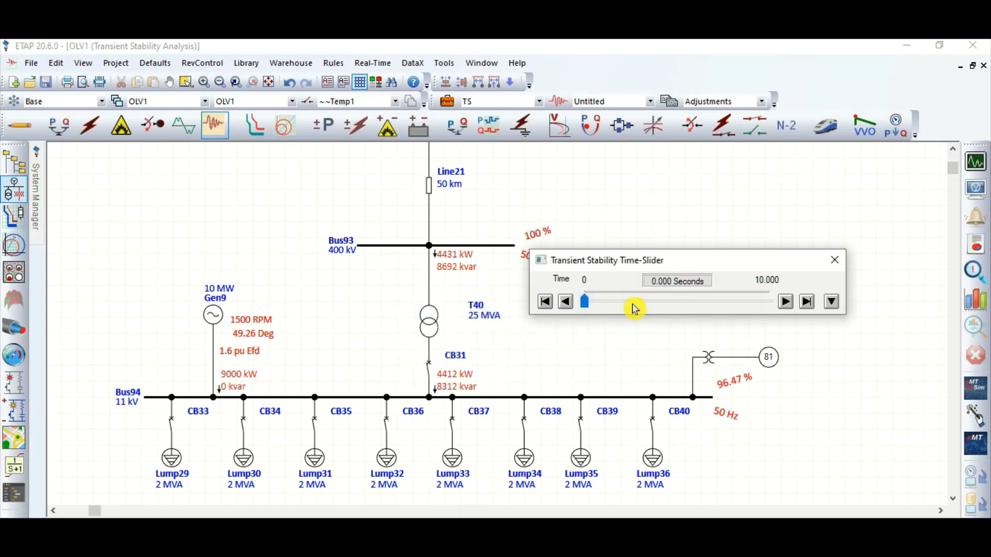
pyautogui.moveTo(640, 267); pyautogui.dragTo(715, 234)
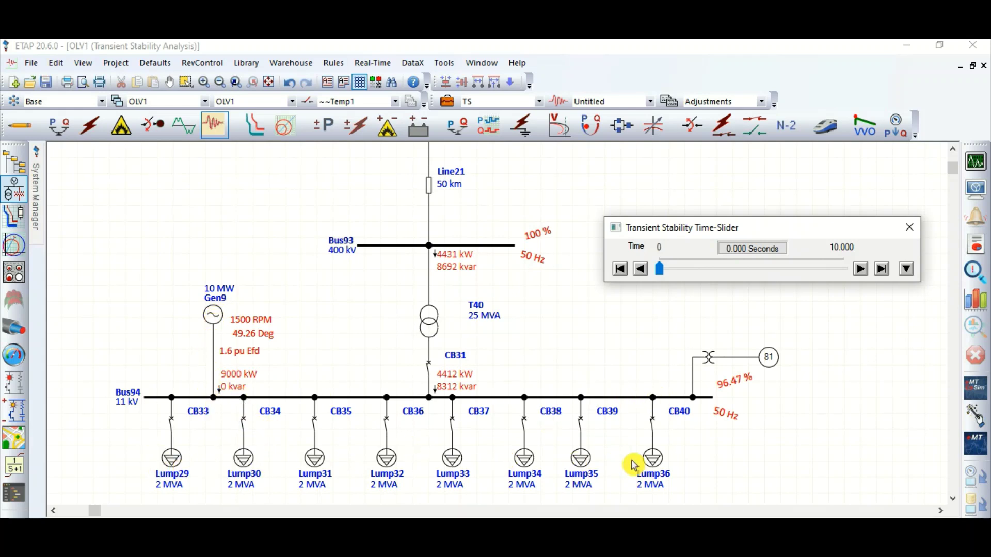
pyautogui.moveTo(733, 390); pyautogui.dragTo(725, 392)
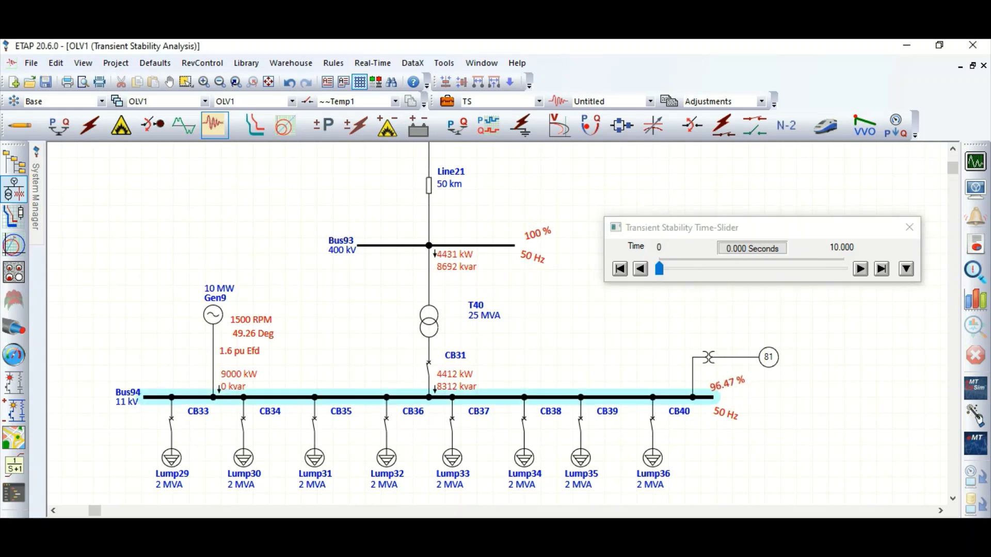
pyautogui.click(738, 398)
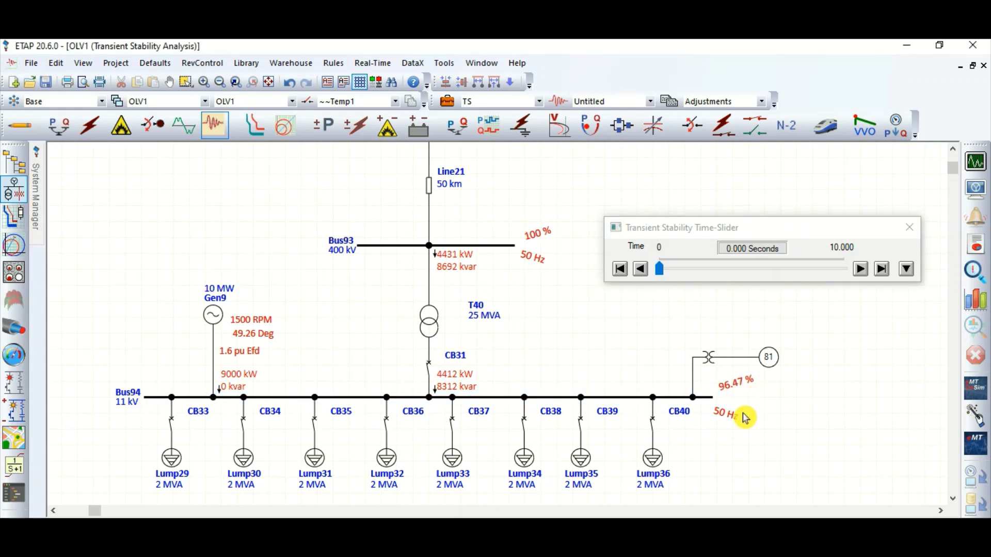
pyautogui.click(736, 419)
pyautogui.click(737, 418)
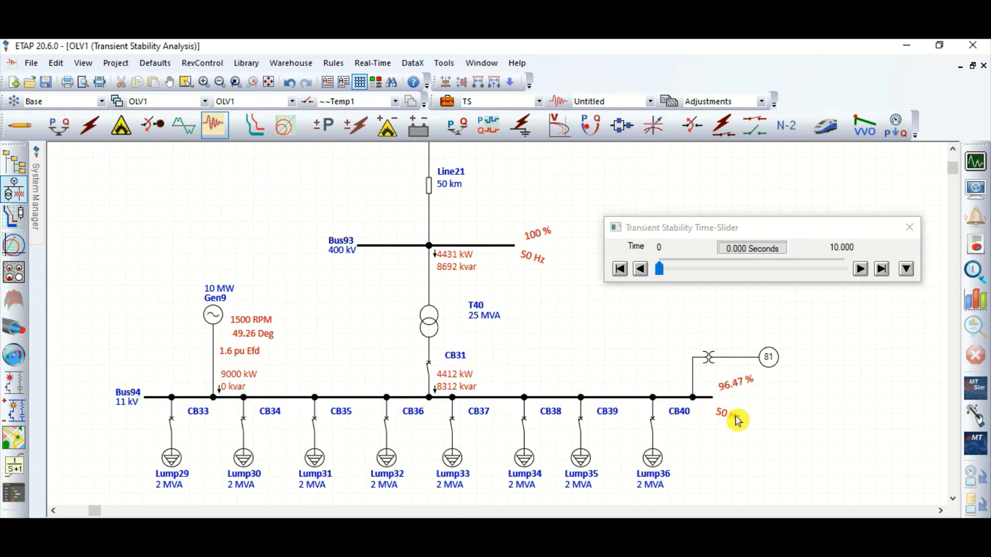
# Advance the results to 1.001 s and check Bus94 dropping to 78.51 % with CB31 open.
pyautogui.click(662, 273)
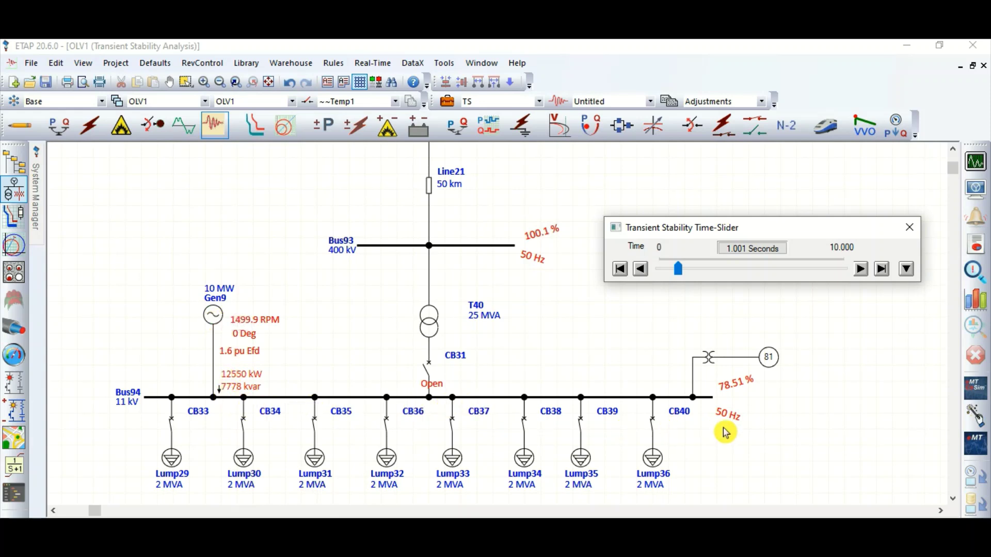
pyautogui.click(728, 396)
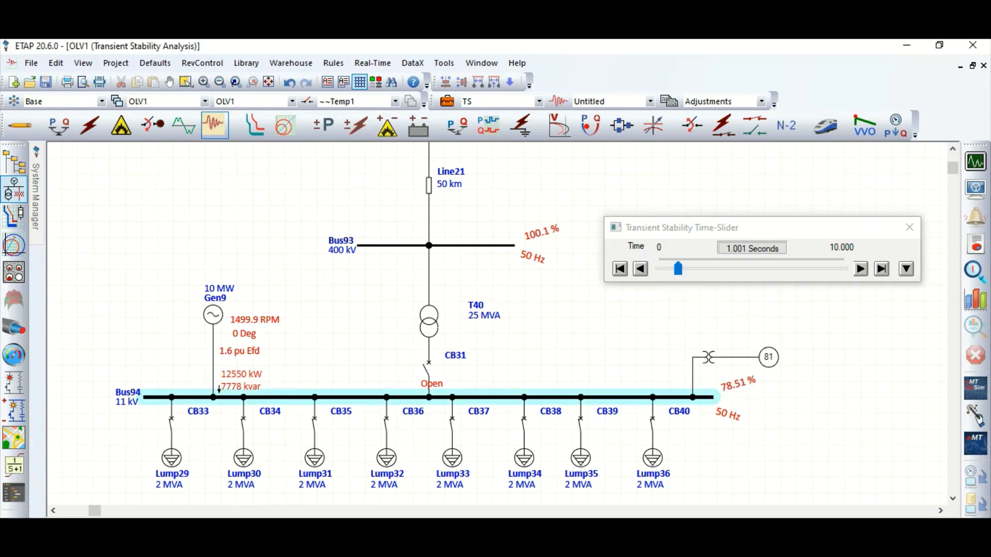
pyautogui.click(737, 391)
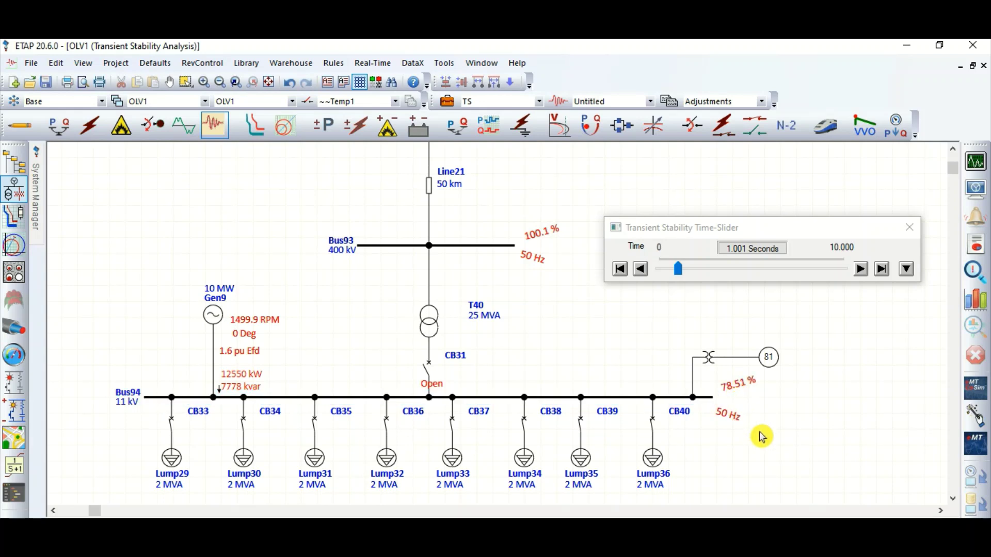